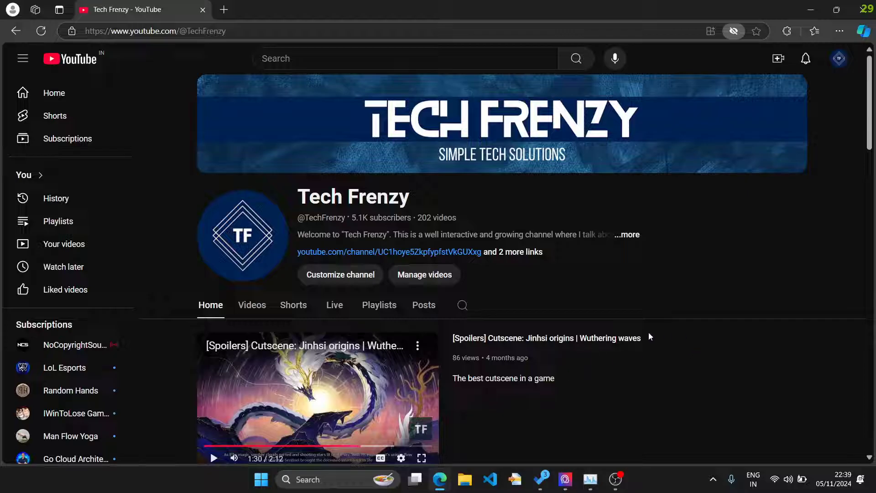
Step: Open Task Manager on the Processes tab with Ctrl+Shift+Esc
{"action": "key", "text": "ctrl+shift+Escape"}
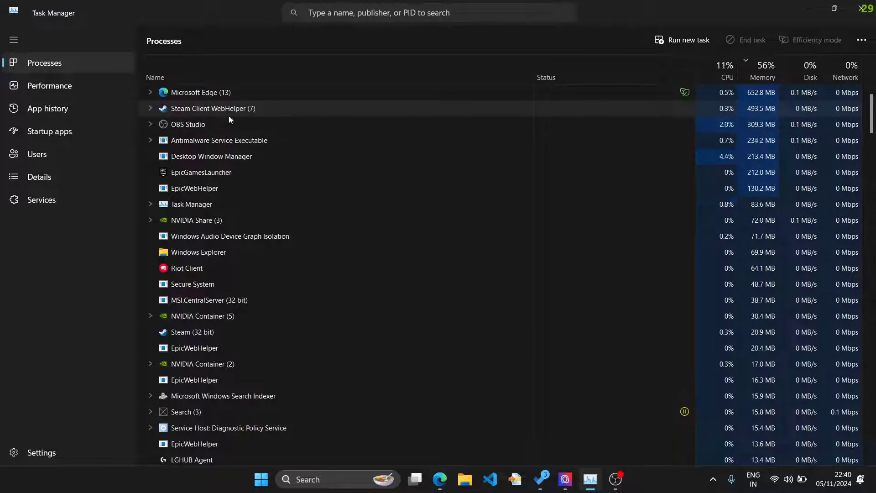
Step: Check the seven Steam Client WebHelper processes, then bring the Steam Store window forward from the tray
{"action": "left_click", "coordinate": [152, 110]}
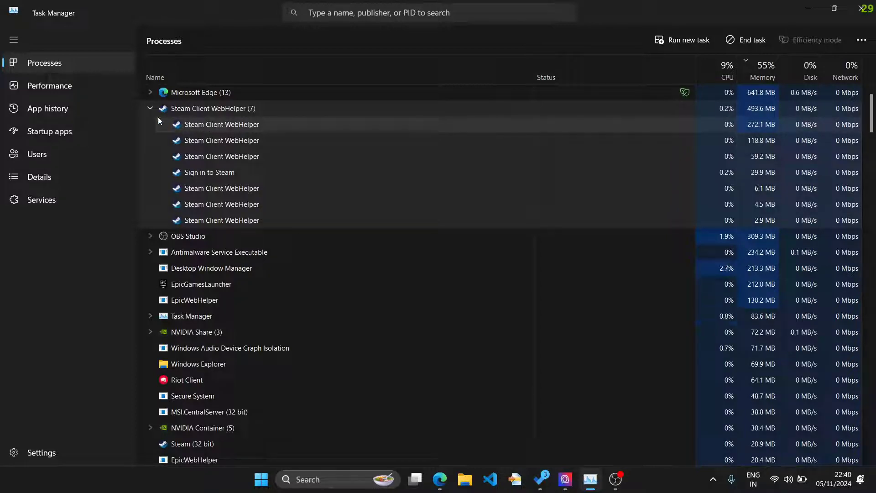
{"action": "left_click", "coordinate": [150, 109]}
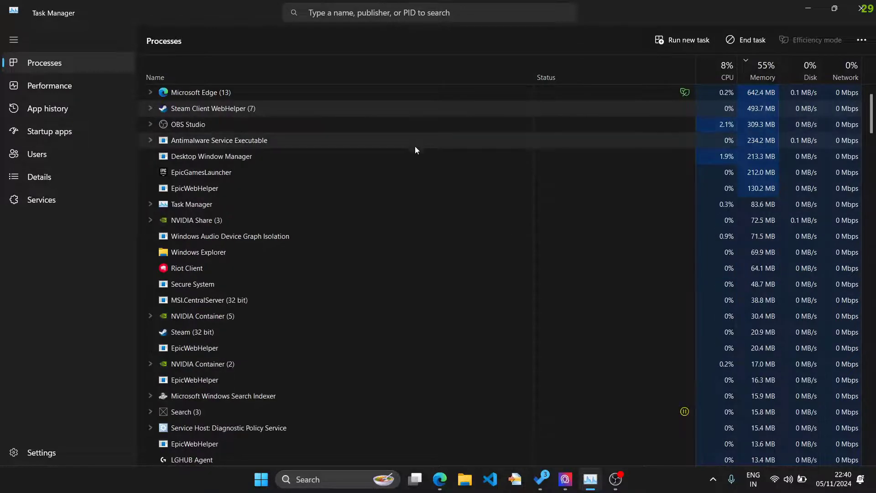
{"action": "left_click", "coordinate": [713, 479]}
{"action": "left_click", "coordinate": [667, 421]}
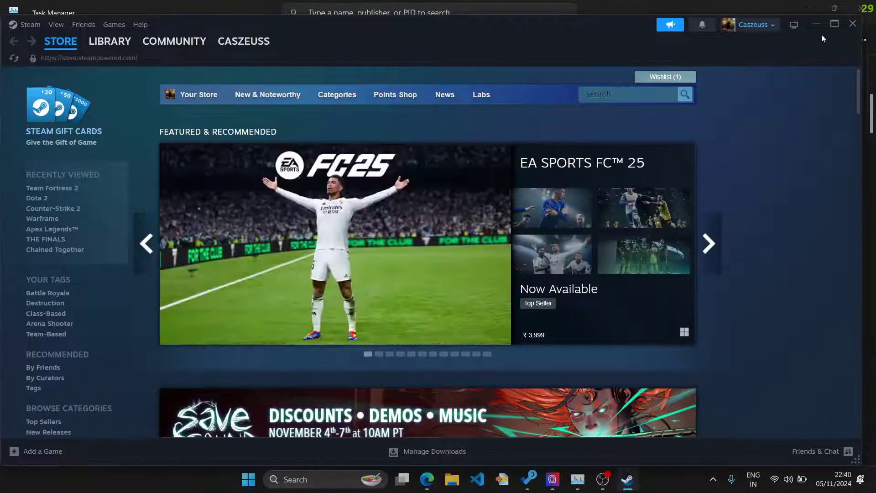
Step: Maximise the Steam window and open Steam Settings on its Interface page
{"action": "left_click", "coordinate": [836, 25]}
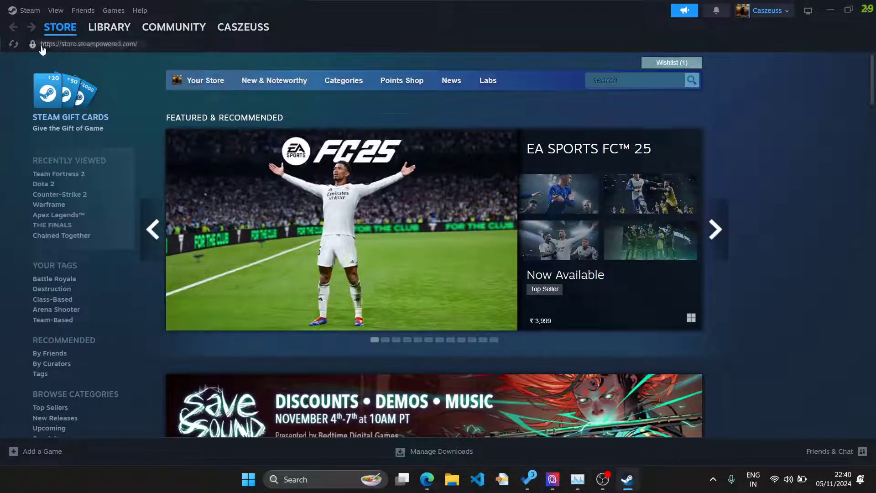
{"action": "left_click", "coordinate": [25, 11]}
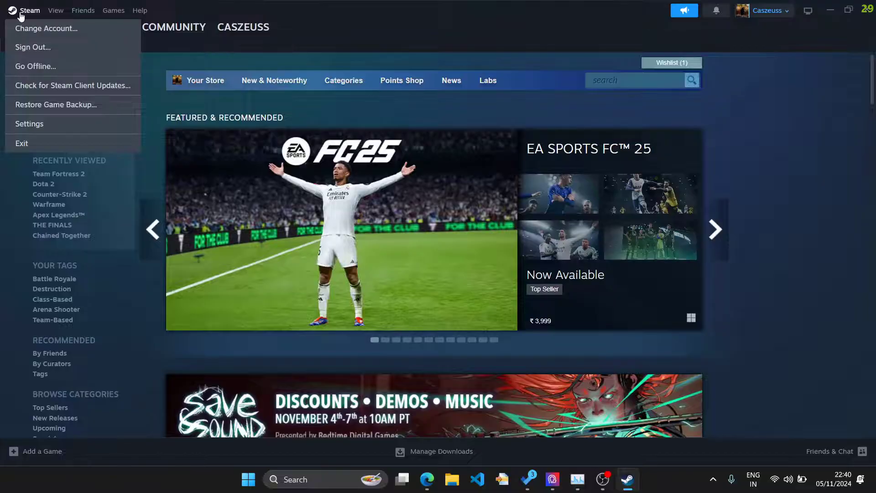
{"action": "left_click", "coordinate": [60, 131]}
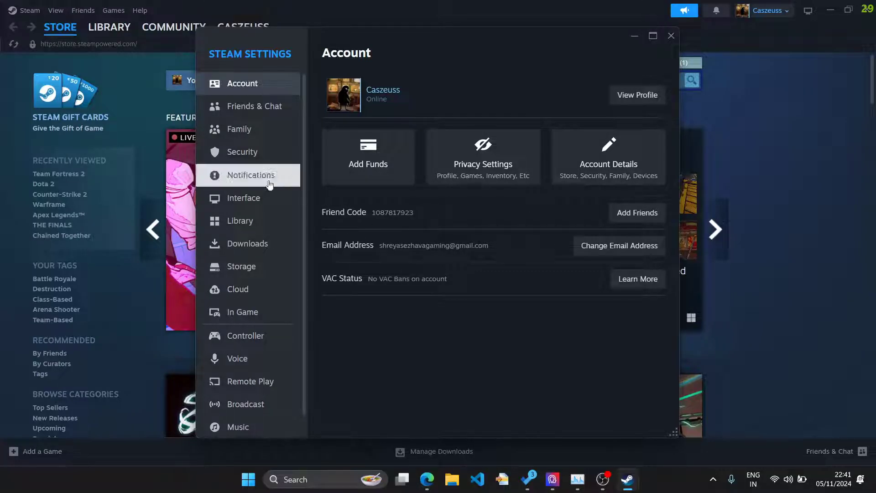
{"action": "left_click", "coordinate": [246, 196]}
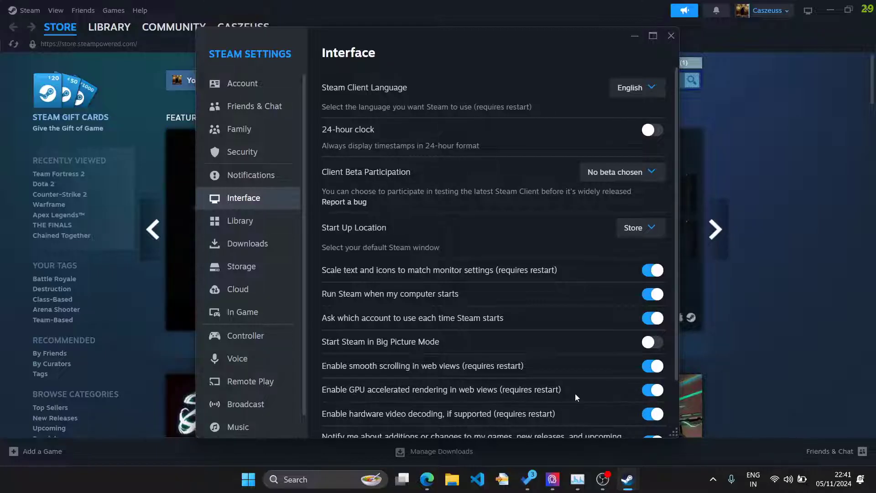
Step: Disable 'Enable GPU accelerated rendering in web views' and restart Steam immediately
{"action": "left_click", "coordinate": [650, 391]}
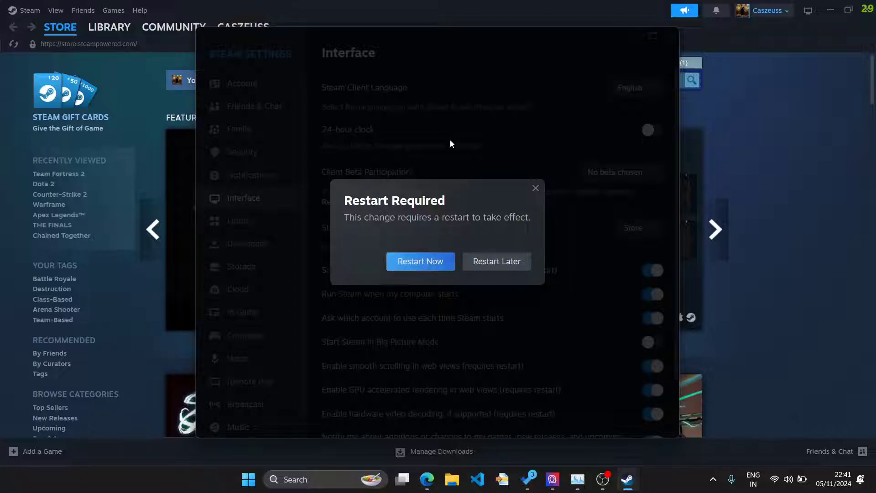
{"action": "left_click", "coordinate": [428, 258]}
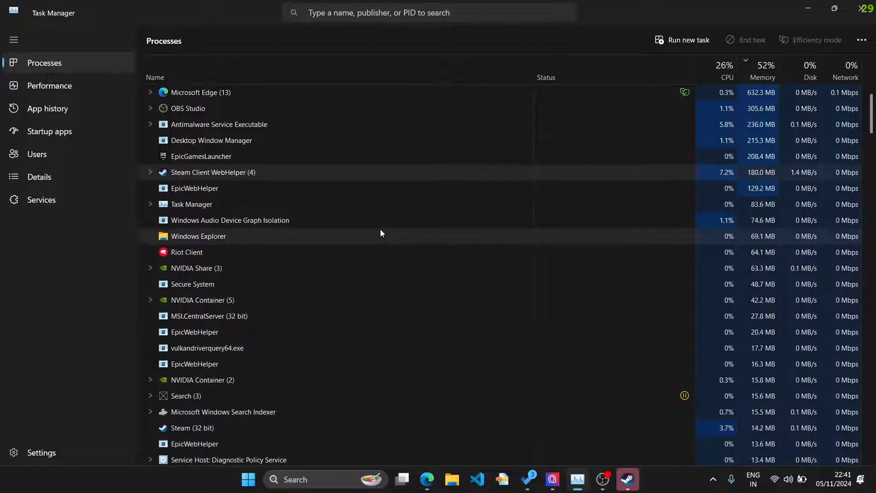
Step: Relaunch Steam from the taskbar and choose the first profile in Who's playing?
{"action": "left_click", "coordinate": [627, 479]}
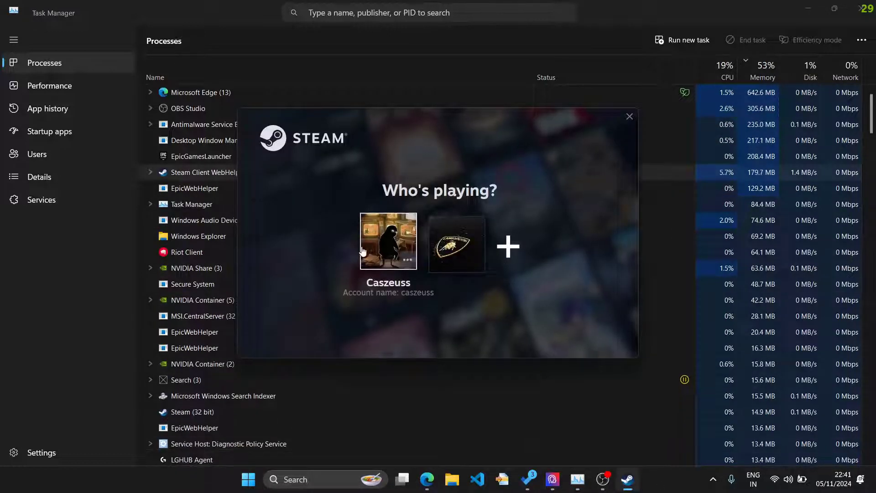
{"action": "left_click", "coordinate": [363, 251]}
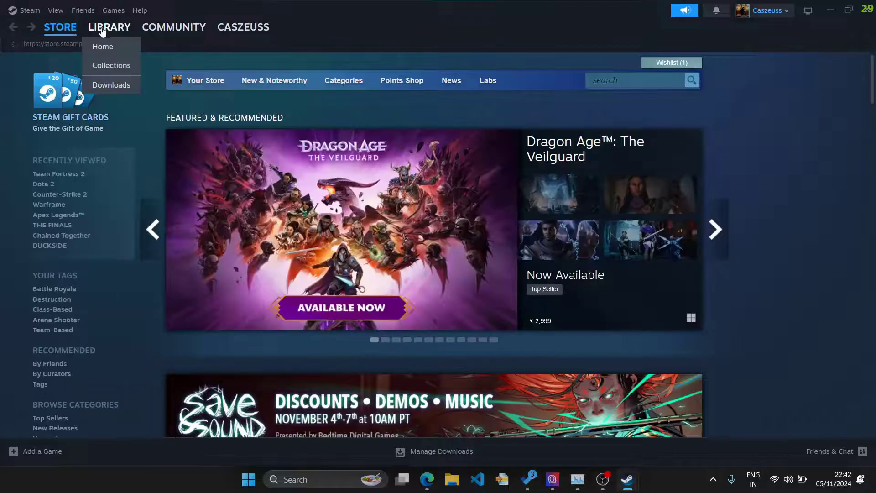
Step: Open Steam Settings from the Steam menu, landing on the Account page
{"action": "mouse_move", "coordinate": [144, 35]}
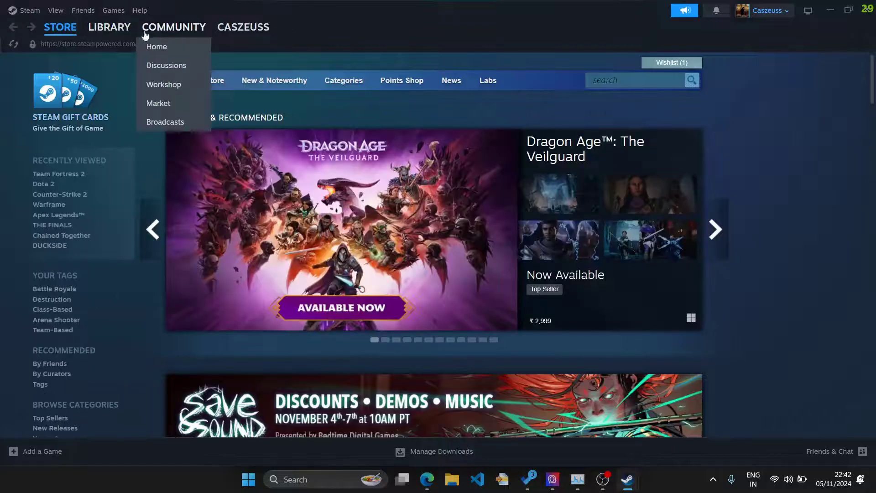
{"action": "mouse_move", "coordinate": [107, 28]}
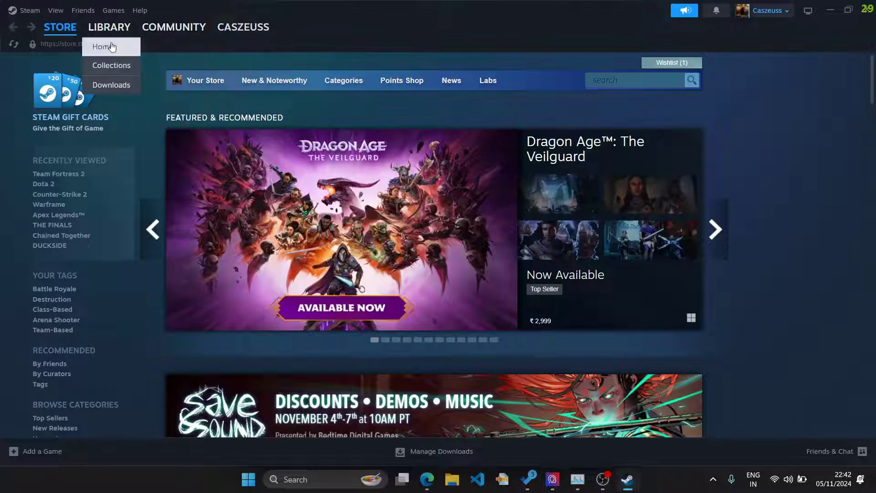
{"action": "left_click", "coordinate": [25, 10]}
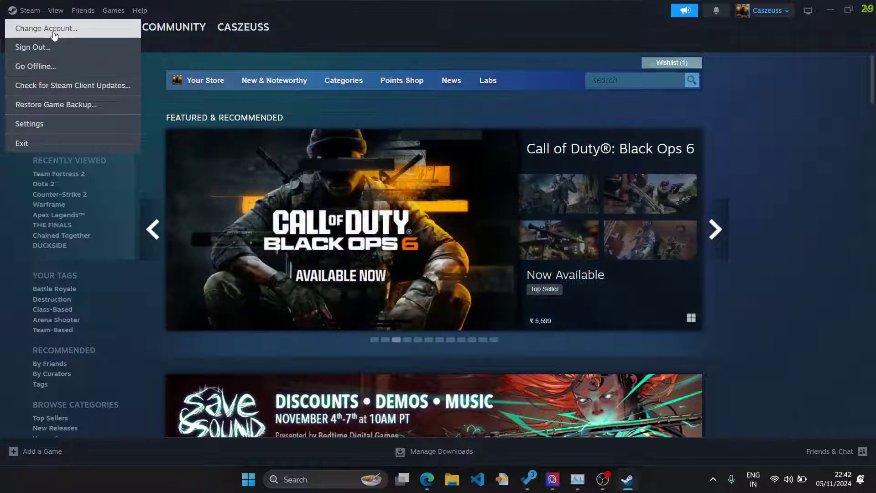
{"action": "left_click", "coordinate": [29, 124]}
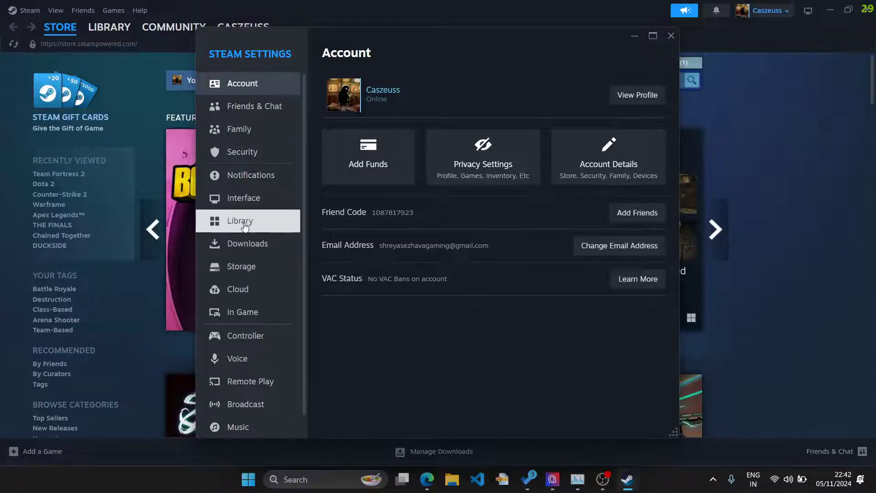
Step: On the Interface page, disable 'Enable hardware video decoding, if supported' and restart Steam
{"action": "left_click", "coordinate": [246, 200]}
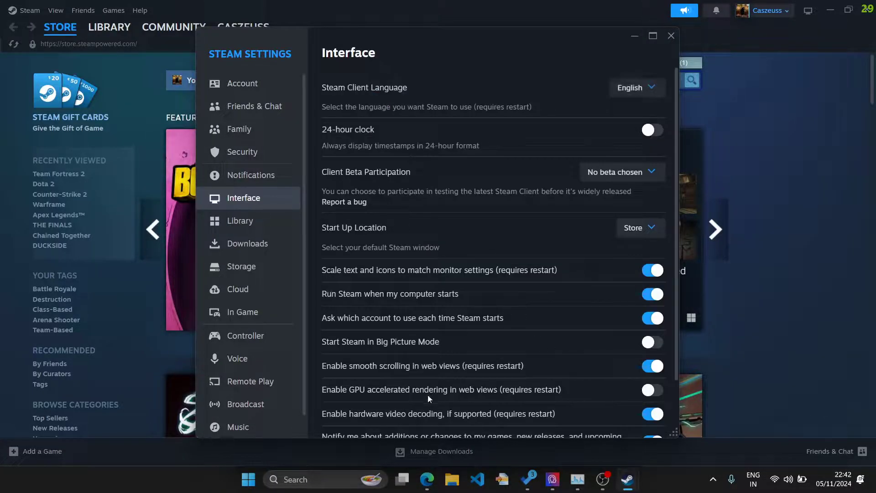
{"action": "scroll", "coordinate": [625, 392], "scroll_direction": "down", "scroll_amount": 1}
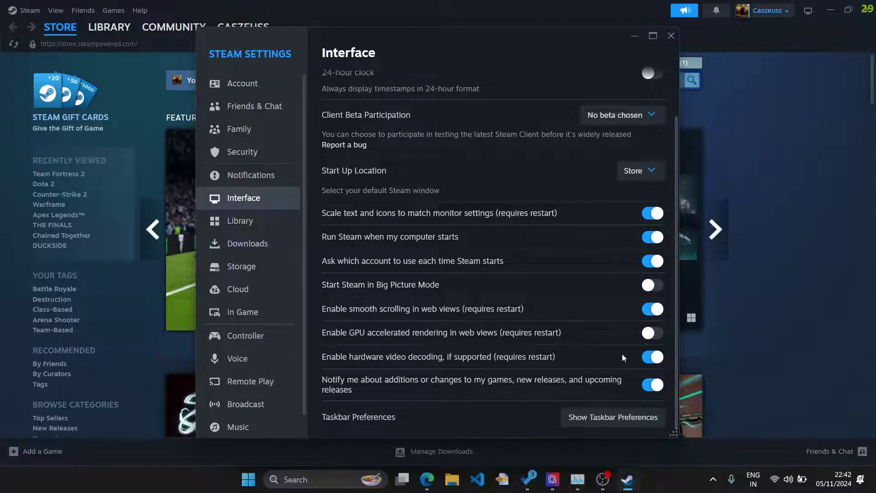
{"action": "left_click", "coordinate": [647, 359]}
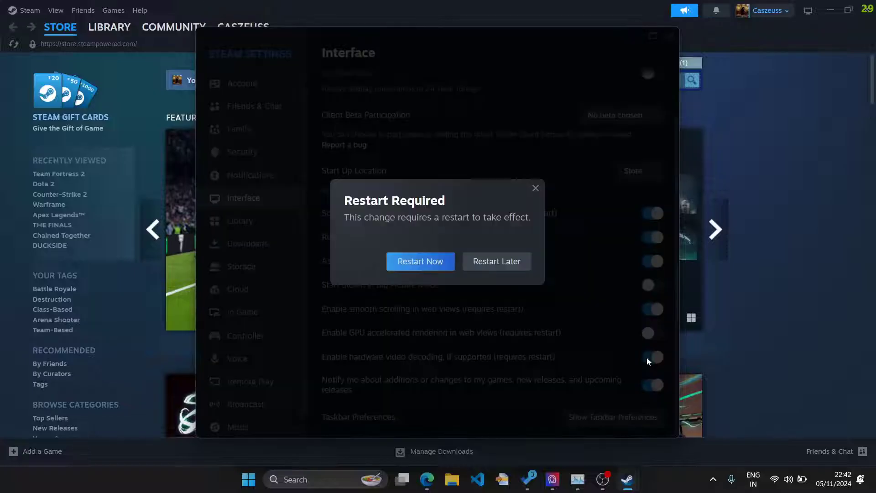
{"action": "left_click", "coordinate": [429, 262]}
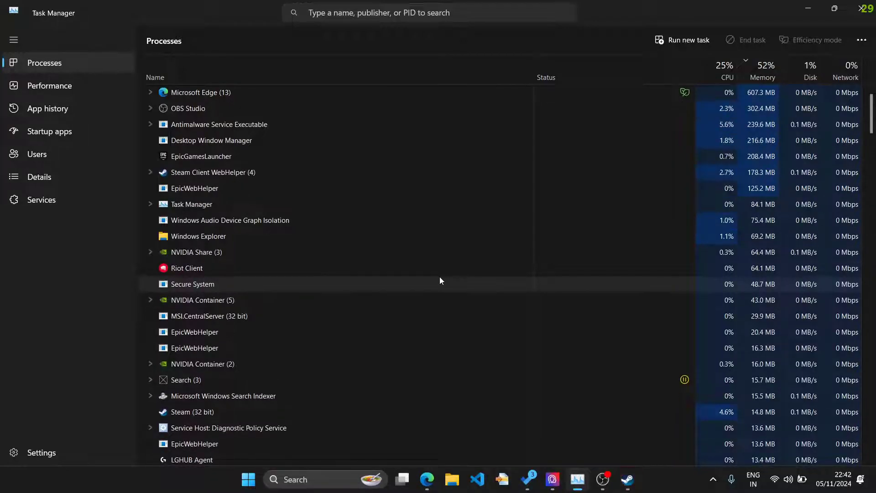
Step: Reopen Steam from the taskbar and sign in with the first profile to load the Store
{"action": "left_click", "coordinate": [626, 477]}
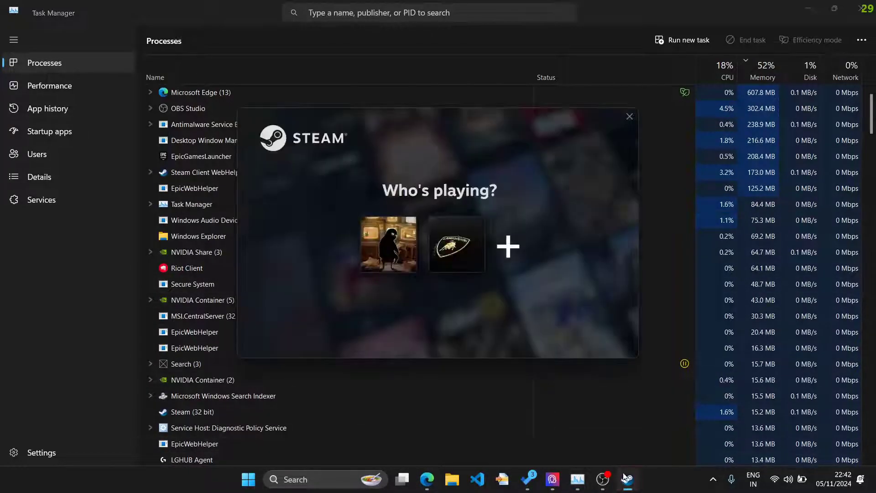
{"action": "left_click", "coordinate": [403, 245]}
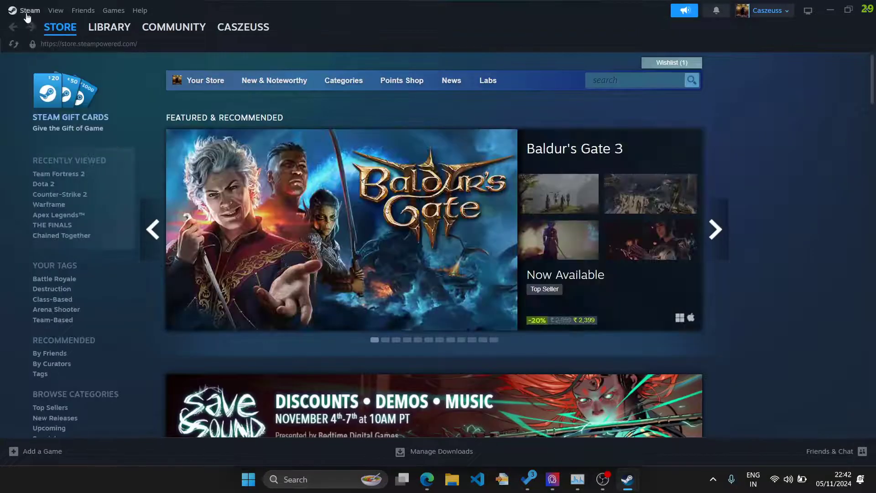
Step: Review the Interface settings to confirm both options are off, then close Settings
{"action": "left_click", "coordinate": [27, 10]}
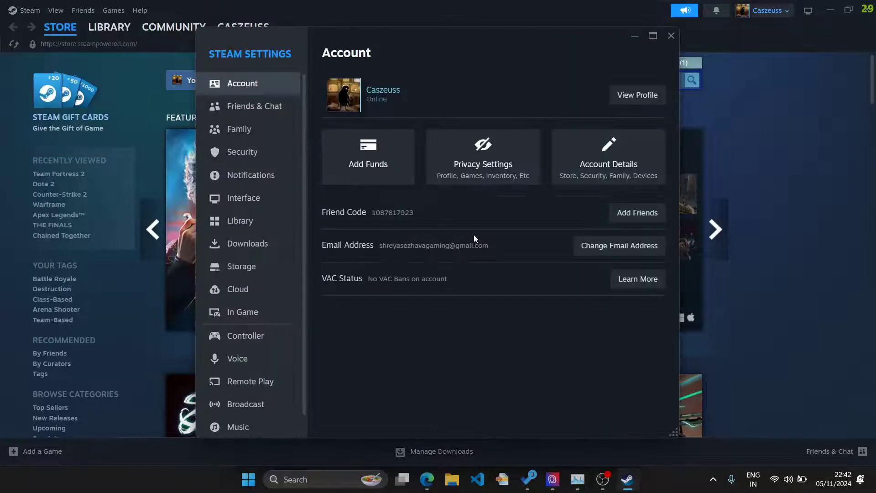
{"action": "left_click", "coordinate": [256, 199]}
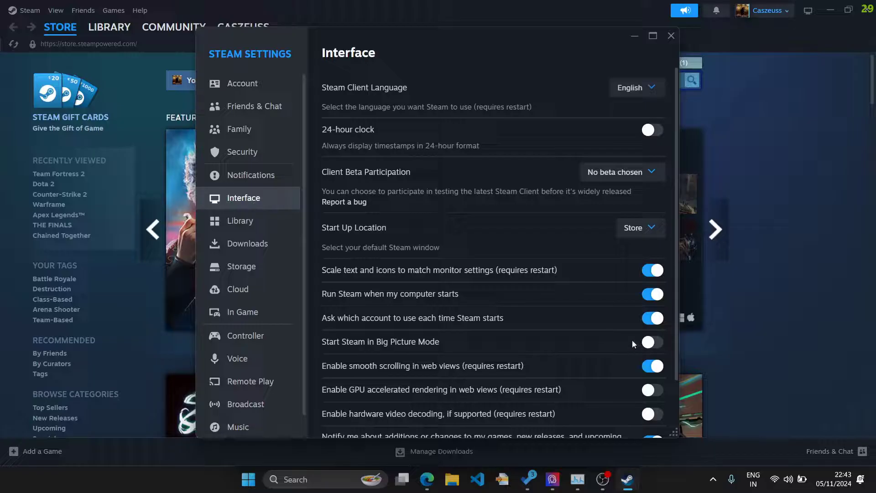
{"action": "scroll", "coordinate": [370, 393], "scroll_direction": "down", "scroll_amount": 2}
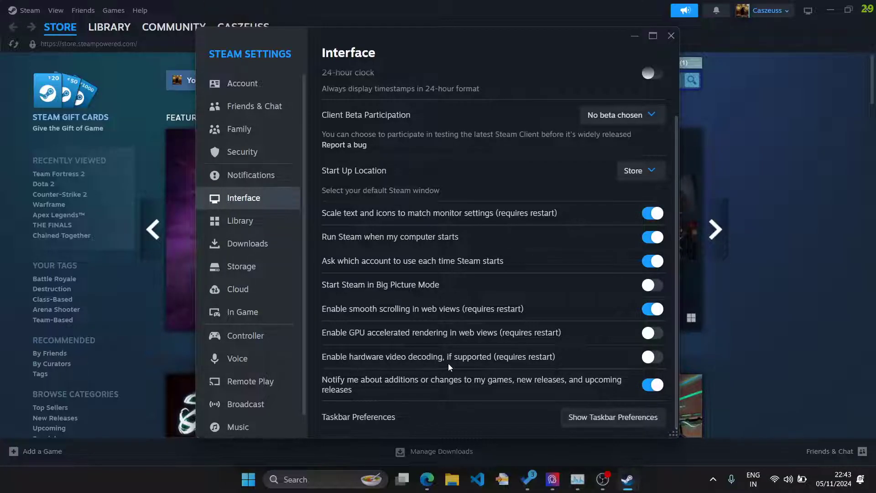
{"action": "left_click", "coordinate": [634, 36]}
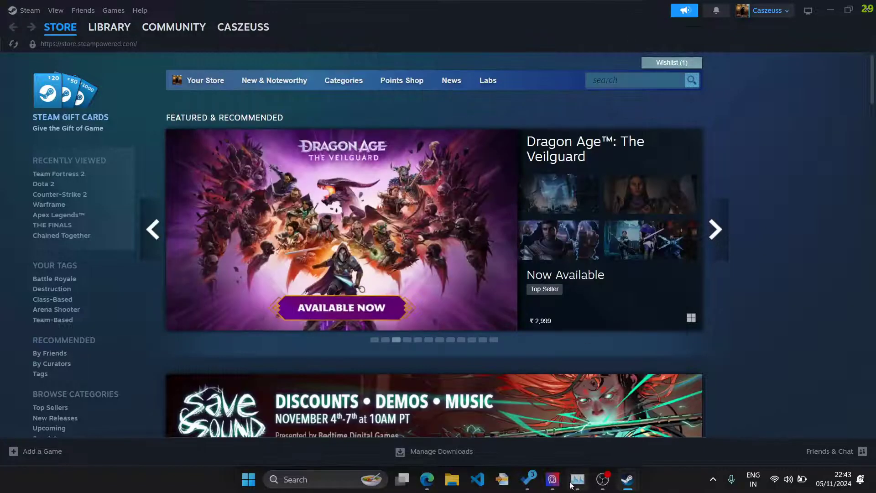
Step: Return to Task Manager, where Steam Client WebHelper uses 366.5 MB across seven processes
{"action": "key", "text": "ctrl+shift+Escape"}
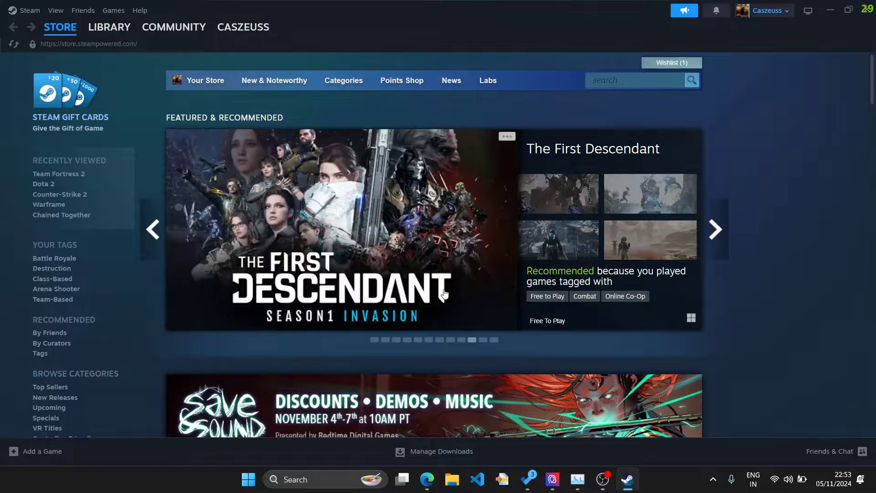
{"action": "key", "text": "ctrl+shift+Escape"}
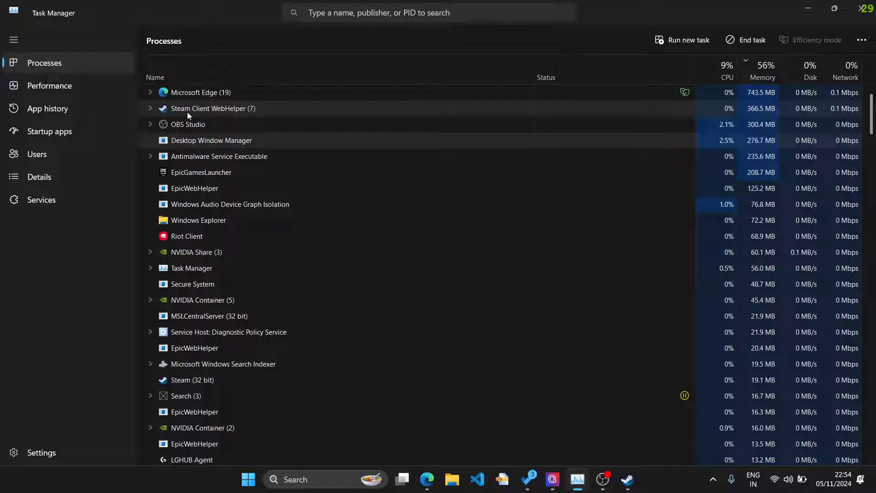
Step: Exit Steam completely from its system tray menu and return to Task Manager
{"action": "left_click", "coordinate": [714, 479]}
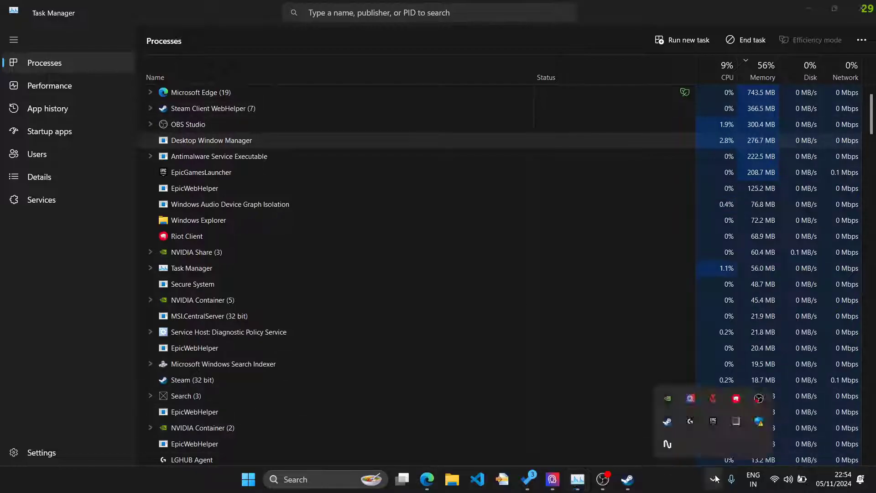
{"action": "right_click", "coordinate": [669, 421]}
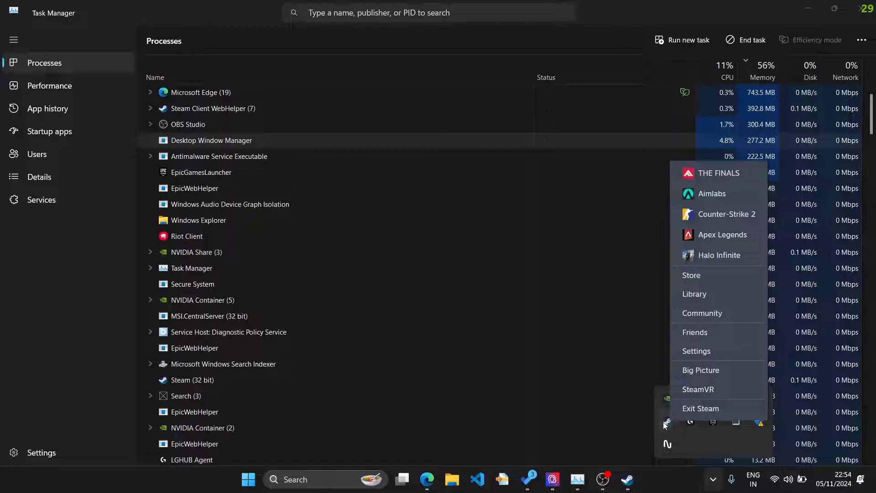
{"action": "left_click", "coordinate": [691, 409]}
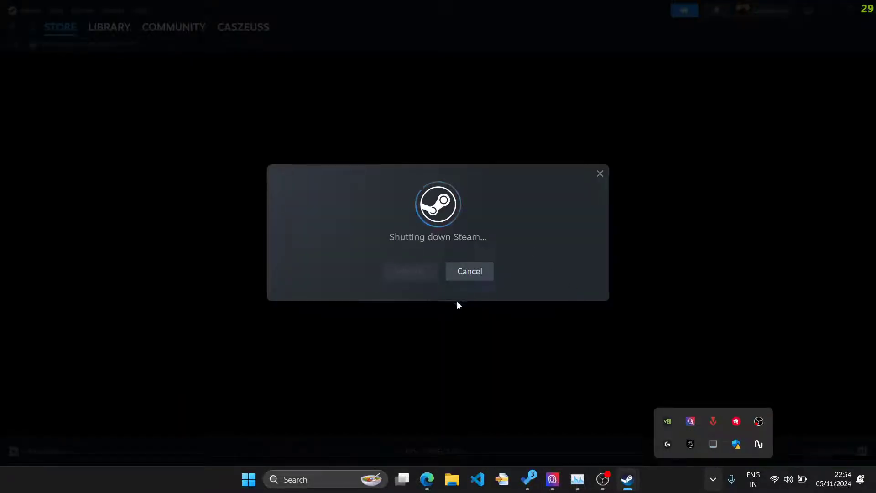
{"action": "left_click", "coordinate": [581, 488]}
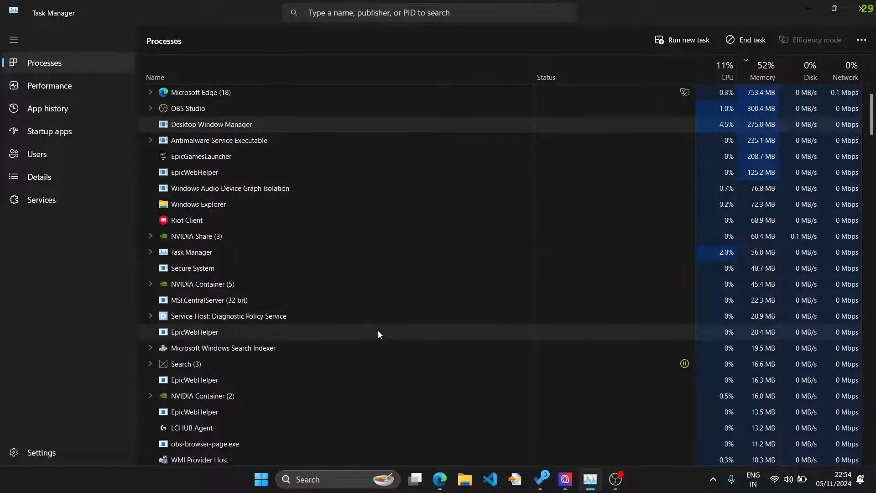
Step: Find the Run dialog through Windows search, open it and center it on screen
{"action": "left_click", "coordinate": [328, 473]}
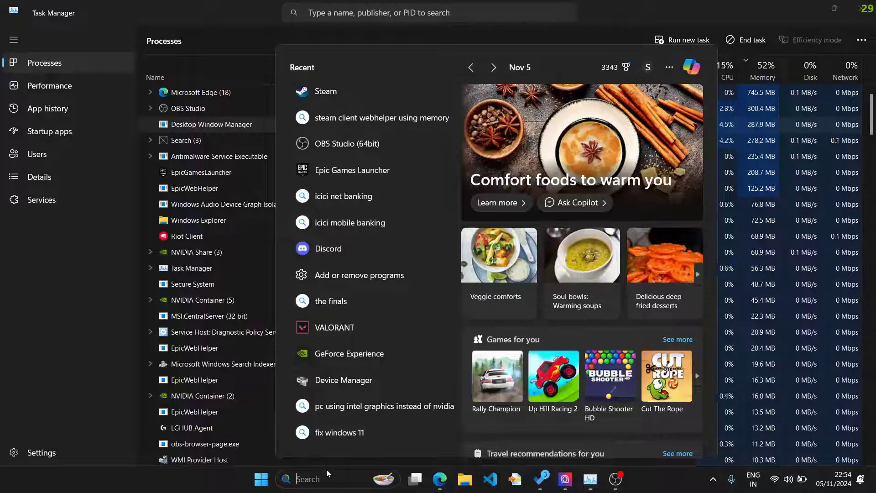
{"action": "type", "text": "run"}
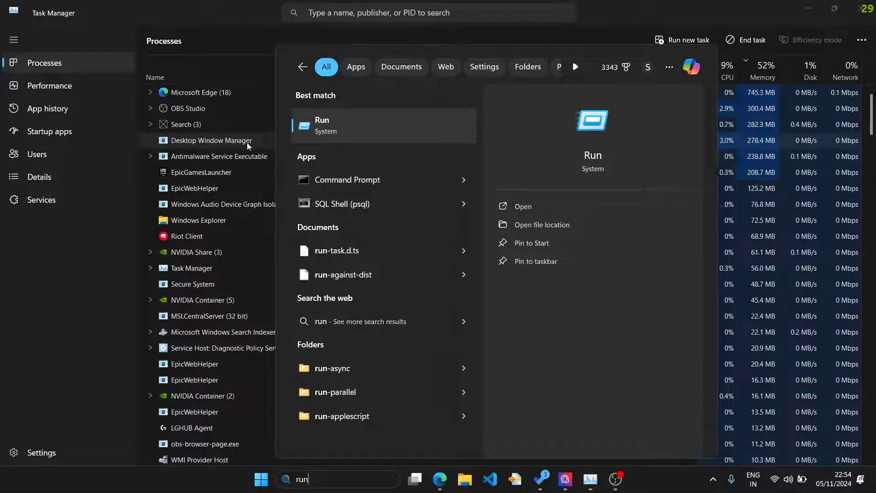
{"action": "left_click", "coordinate": [371, 129]}
{"action": "left_click_drag", "start_coordinate": [127, 353], "coordinate": [467, 169]}
Step: Replace the Open field with the steam.exe path plus -no-browser +open steam://open/minigameslist
{"action": "left_click", "coordinate": [495, 216]}
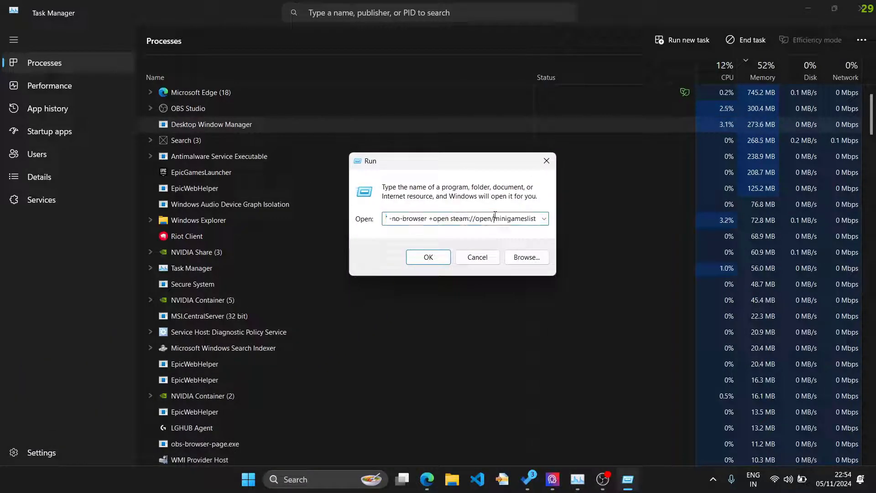
{"action": "key", "text": "ctrl+a"}
{"action": "key", "text": "ctrl+c"}
{"action": "key", "text": "BackSpace"}
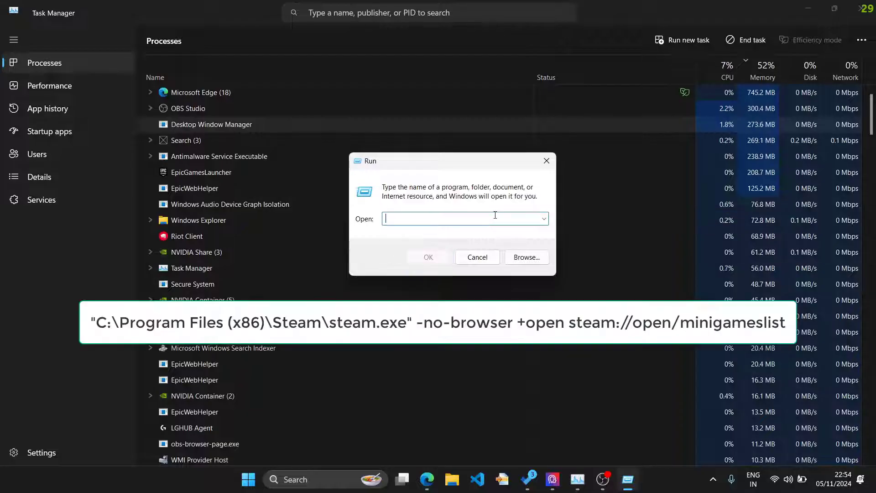
{"action": "key", "text": "ctrl+v"}
{"action": "left_click_drag", "start_coordinate": [495, 215], "coordinate": [412, 218]}
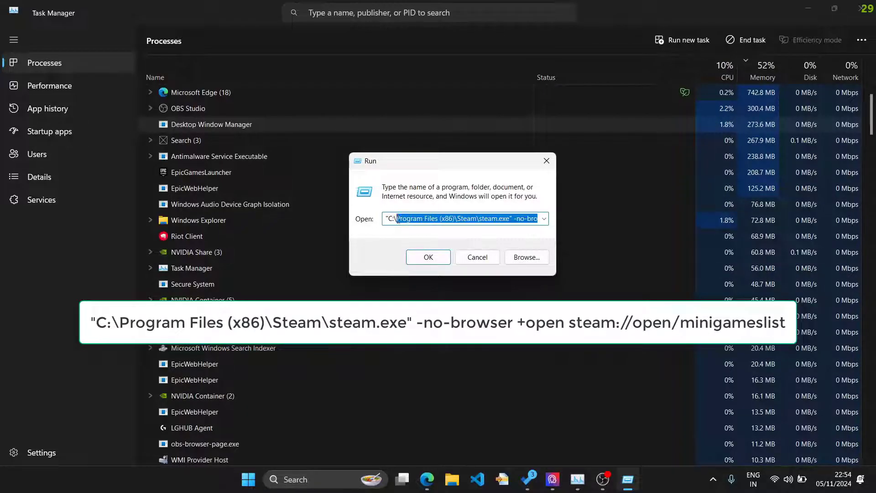
{"action": "left_click", "coordinate": [467, 218]}
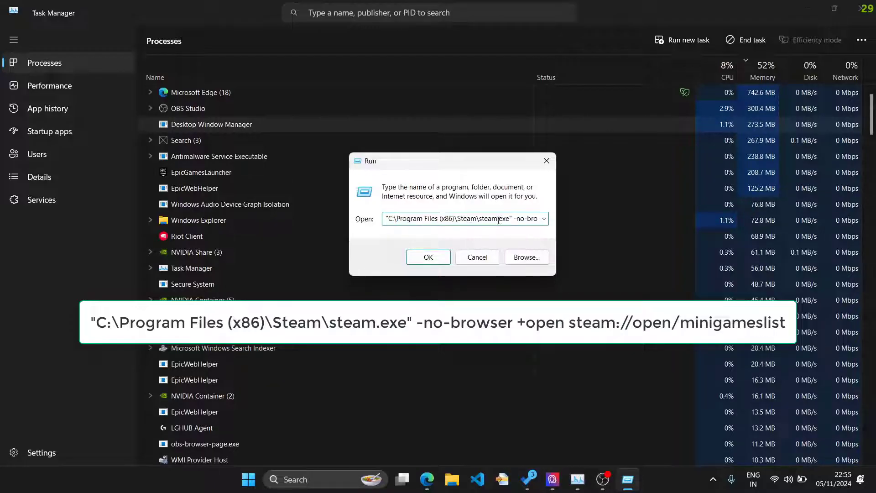
{"action": "left_click_drag", "start_coordinate": [511, 217], "coordinate": [536, 218]}
Step: Run the -no-browser launch command and sign in with the first profile to reach the mini games list
{"action": "left_click", "coordinate": [429, 257]}
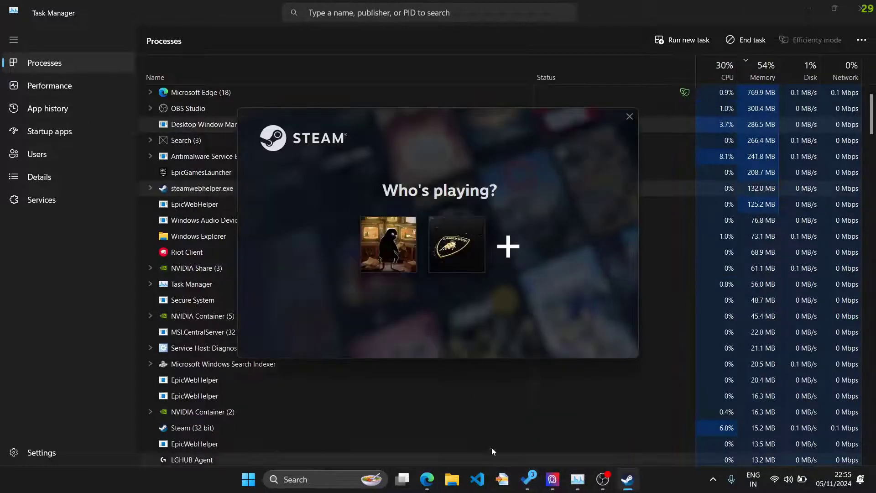
{"action": "left_click", "coordinate": [379, 258]}
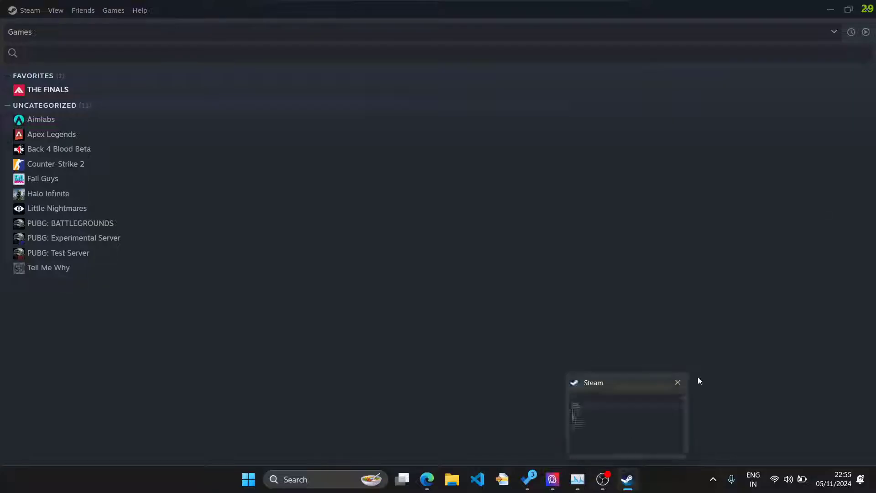
{"action": "left_click", "coordinate": [866, 10]}
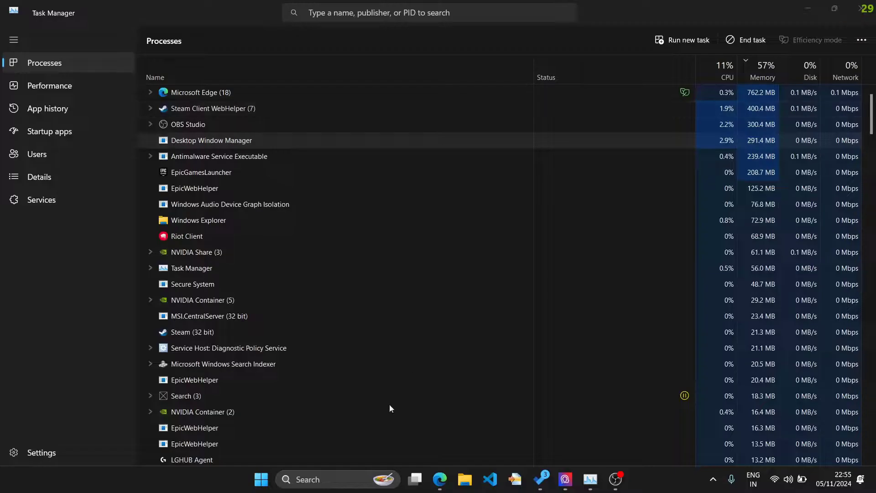
{"action": "left_click", "coordinate": [716, 482]}
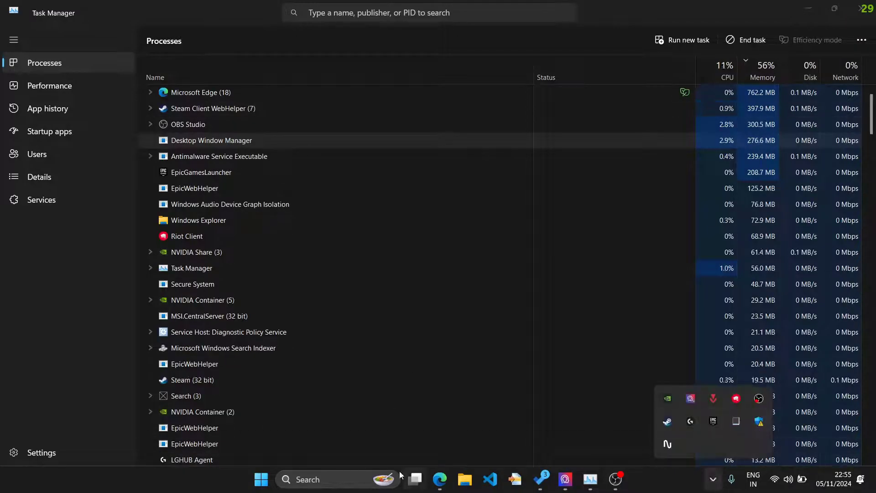
{"action": "left_click", "coordinate": [669, 422]}
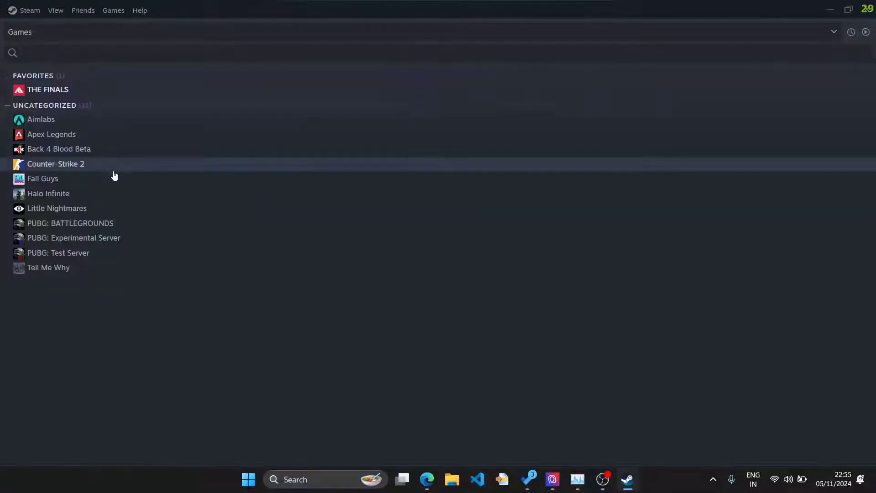
{"action": "left_click", "coordinate": [577, 479]}
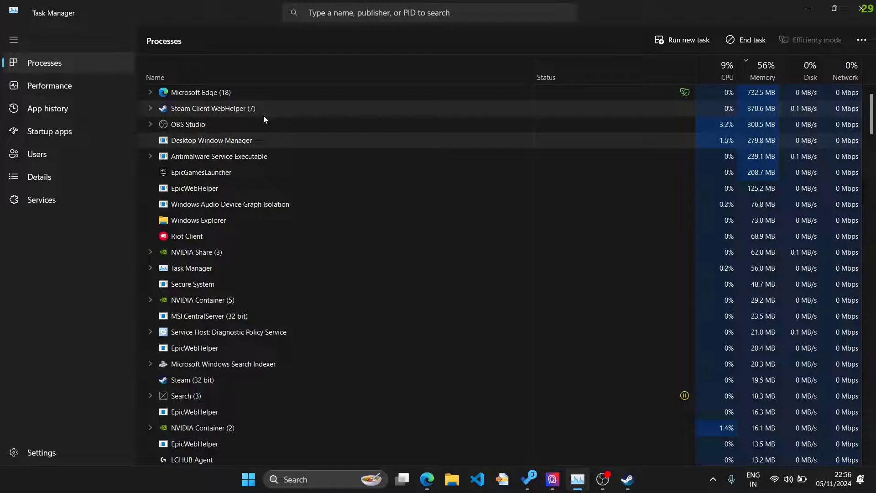
{"action": "left_click", "coordinate": [636, 483]}
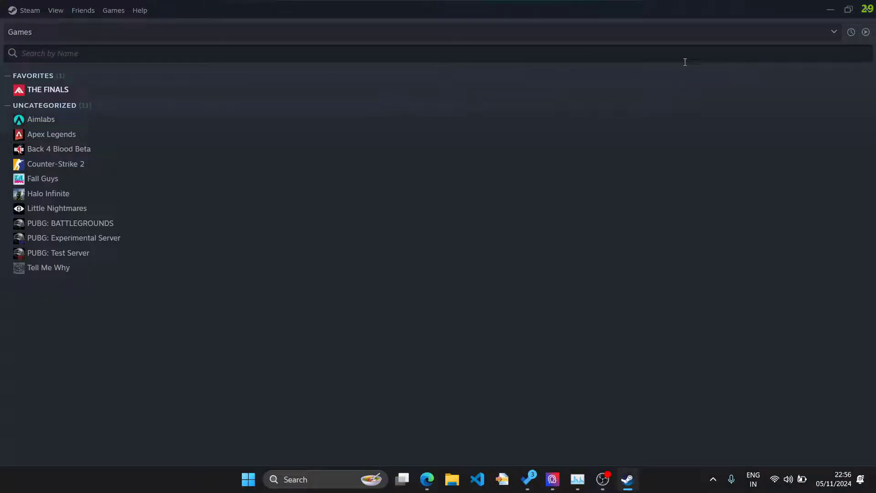
{"action": "left_click", "coordinate": [602, 488]}
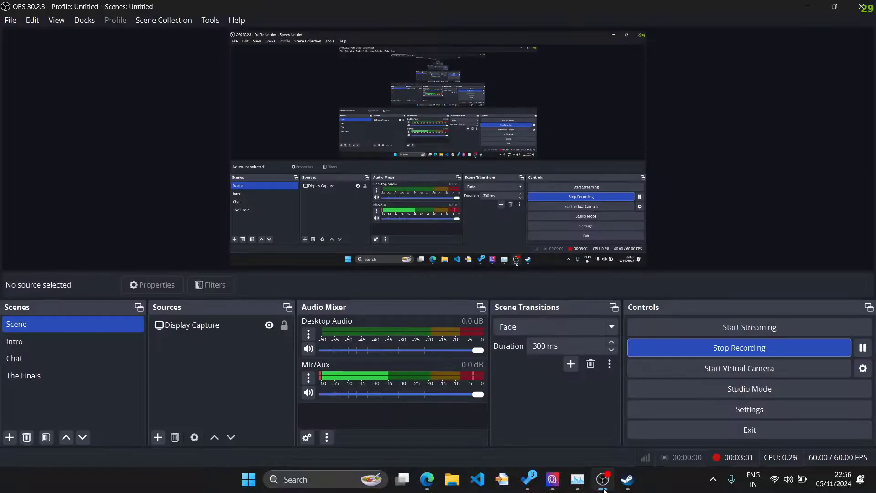
{"action": "left_click", "coordinate": [603, 488]}
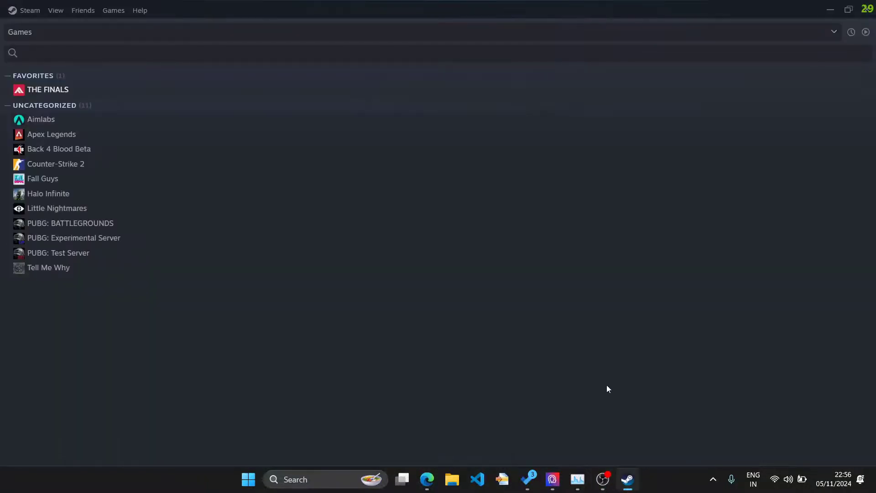